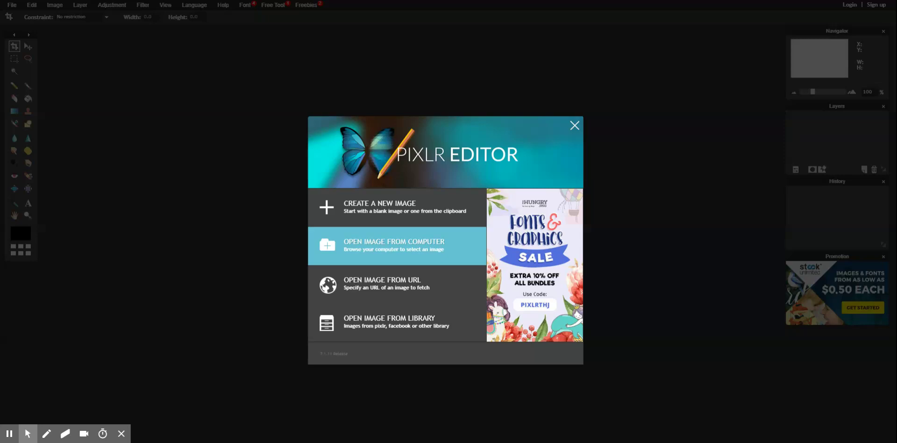
# Open IMG_0504 from the computer and enlarge its document window around the 500x482 photo
pyautogui.click(388, 255)
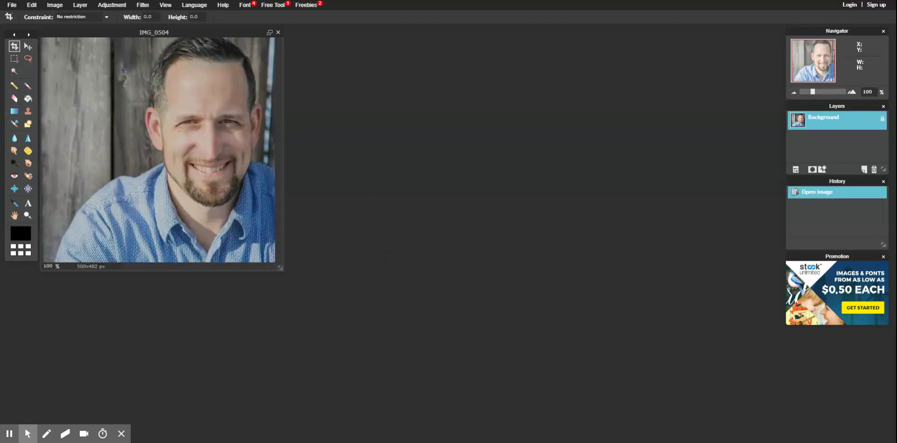
pyautogui.moveTo(282, 270); pyautogui.dragTo(459, 376)
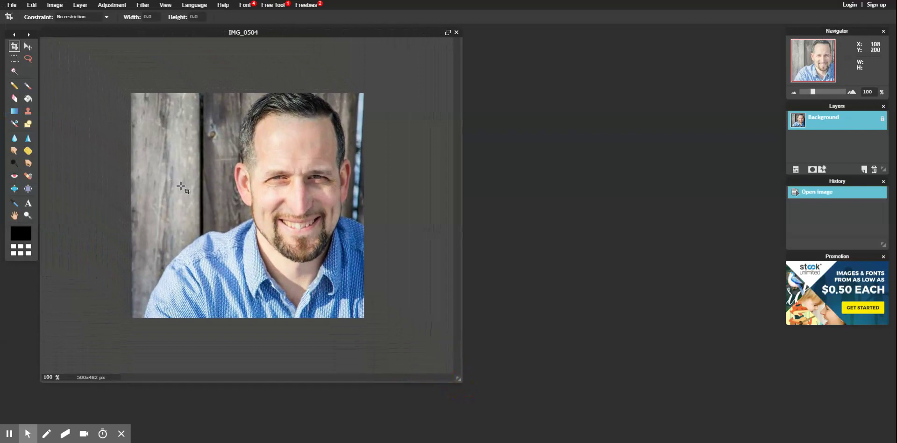
# Apply Hue & Saturation with saturation at -100 to turn the portrait black and white
pyautogui.click(116, 7)
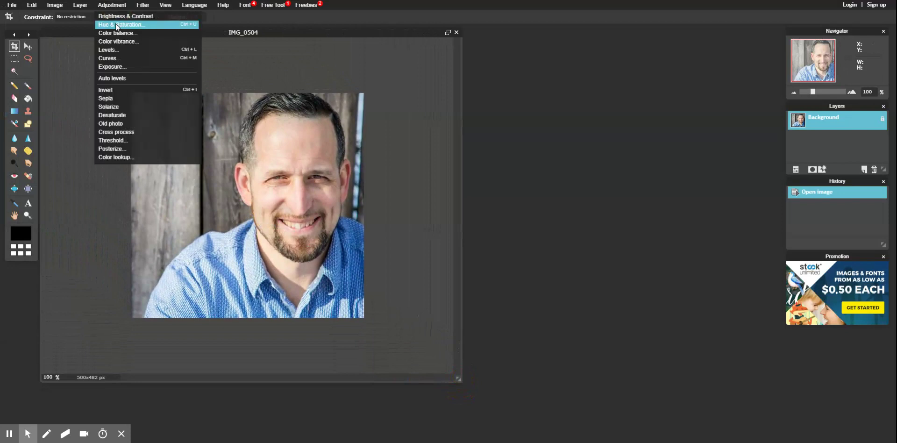
pyautogui.click(120, 25)
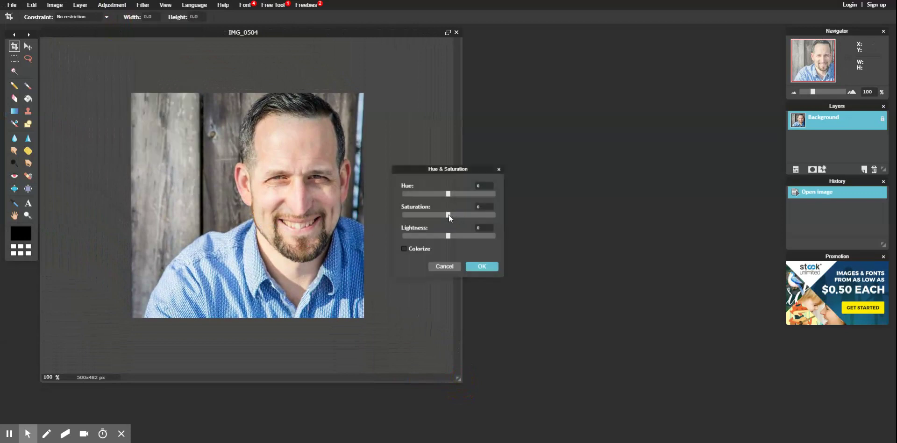
pyautogui.moveTo(447, 215); pyautogui.dragTo(401, 215)
pyautogui.click(486, 266)
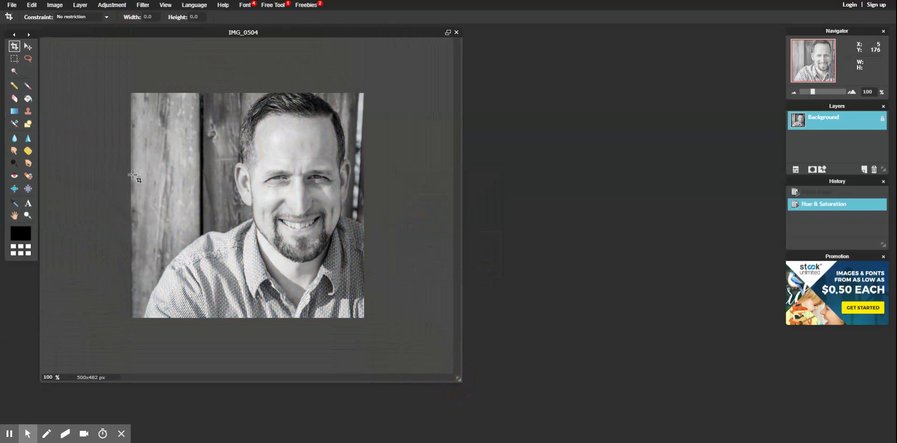
# Apply the Sepia adjustment to give the portrait a warm brown tone
pyautogui.click(112, 6)
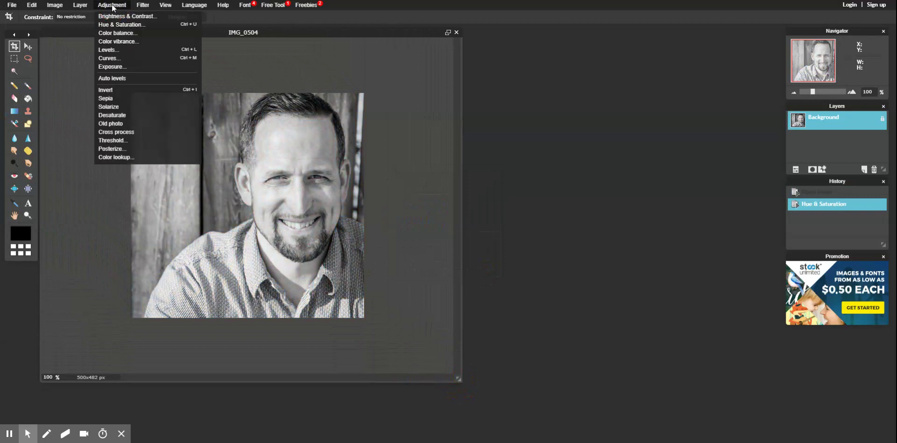
pyautogui.click(111, 100)
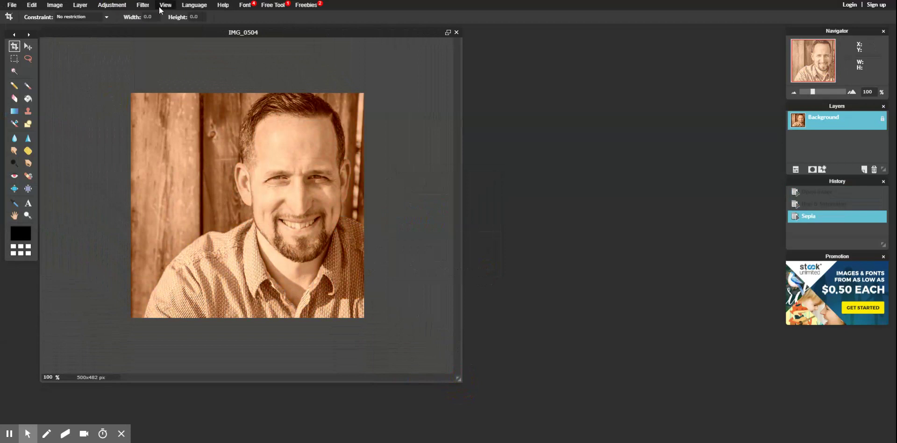
# Apply the Noise filter at amount 30 with Monochromatic checked
pyautogui.click(143, 5)
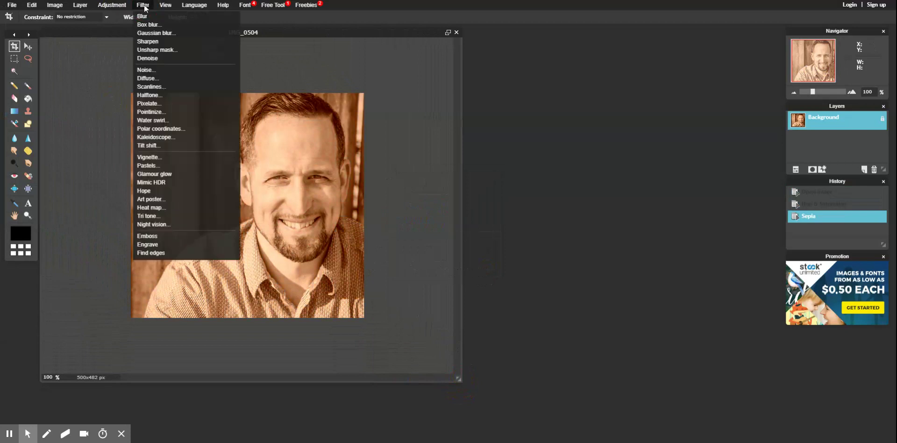
pyautogui.click(148, 71)
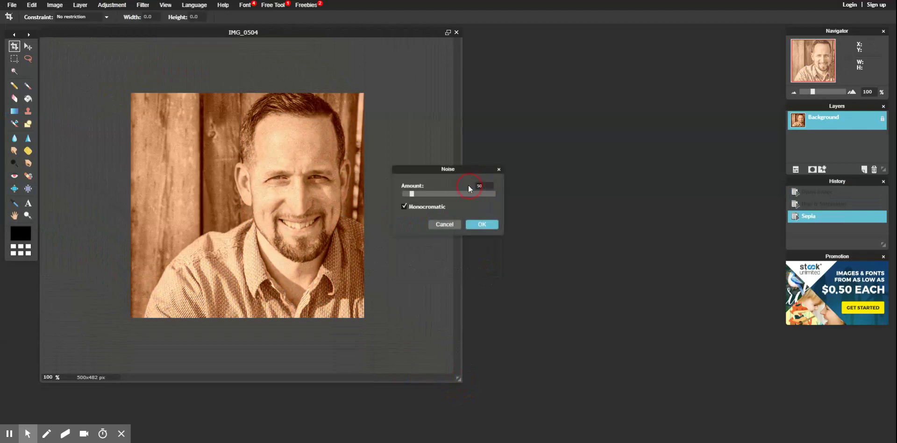
pyautogui.write('30')
pyautogui.click(480, 225)
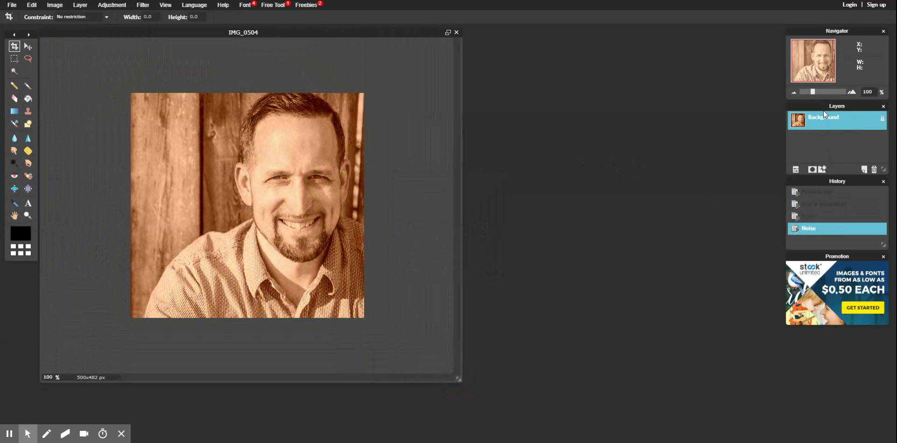
# Add a new empty layer above the Background and rename it 'Frame'
pyautogui.click(864, 169)
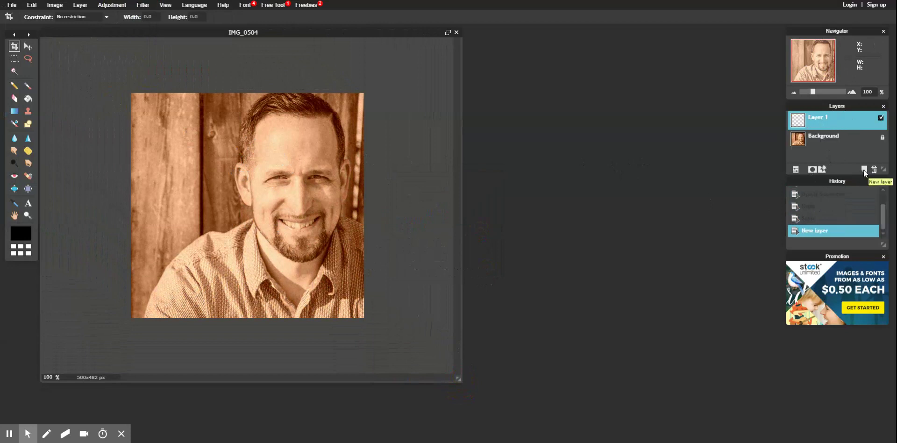
pyautogui.doubleClick(820, 121)
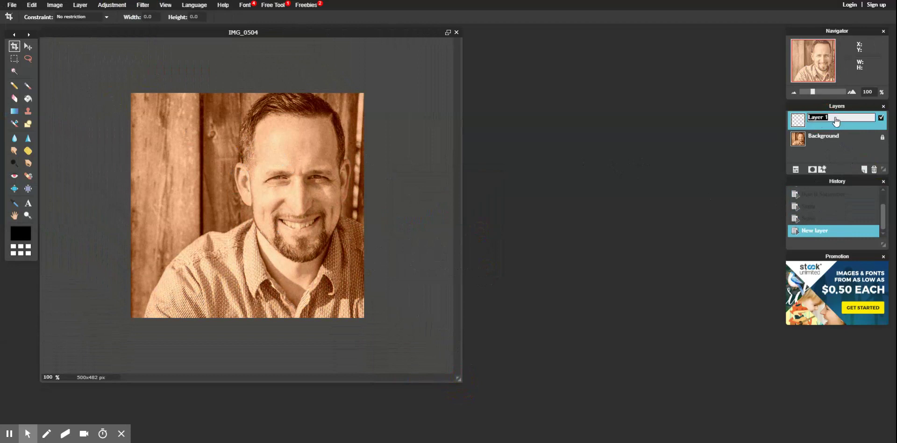
pyautogui.write('Frame')
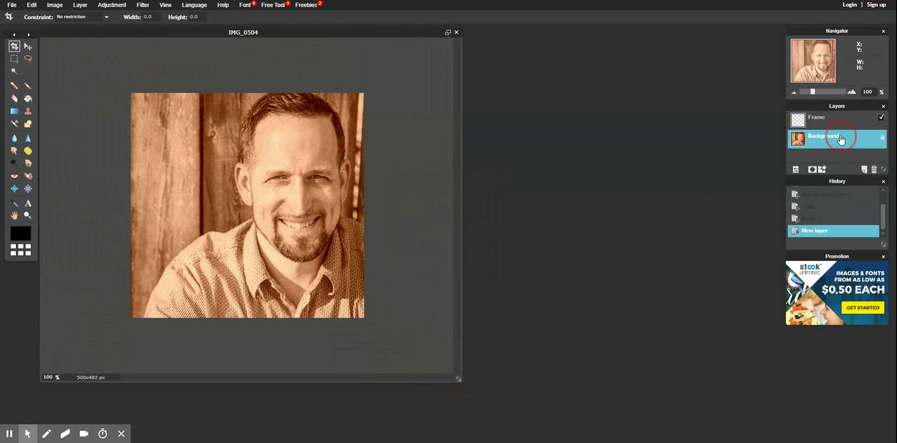
pyautogui.click(836, 118)
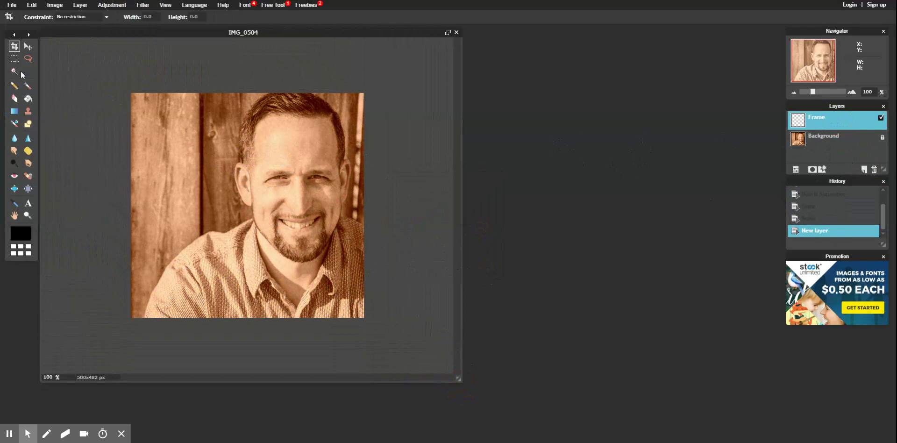
# Draw an elliptical marquee around the face, then invert the selection
pyautogui.click(14, 58)
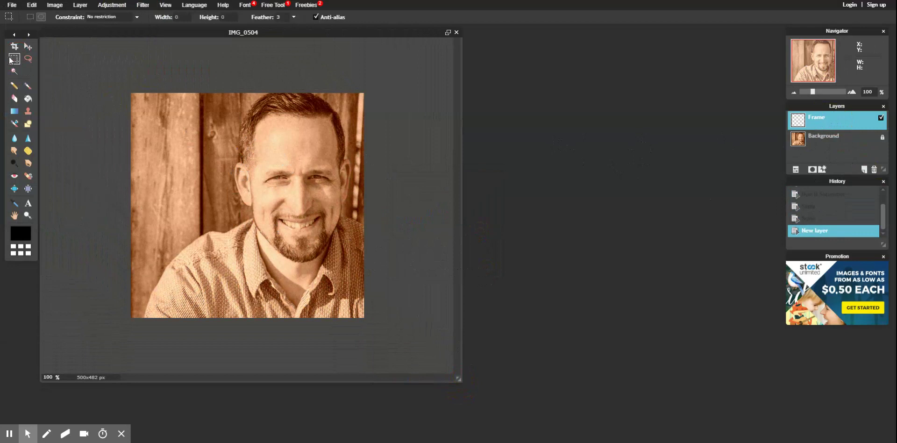
pyautogui.click(41, 18)
pyautogui.moveTo(144, 96); pyautogui.dragTo(358, 312)
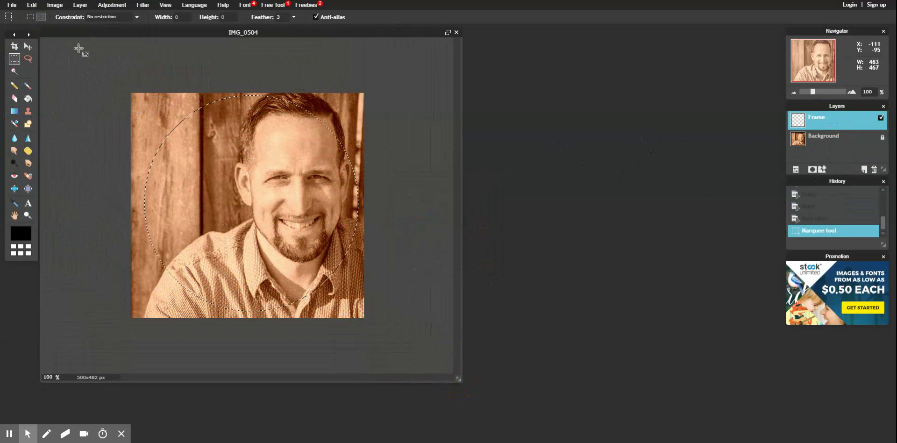
pyautogui.click(34, 6)
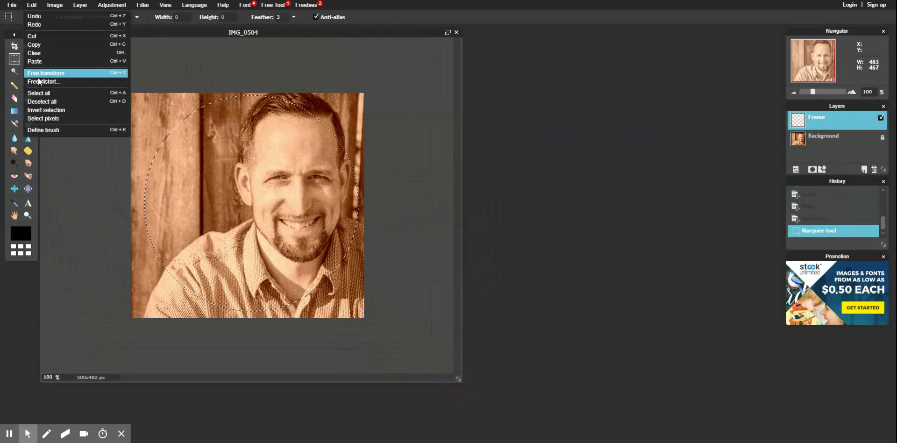
pyautogui.click(38, 110)
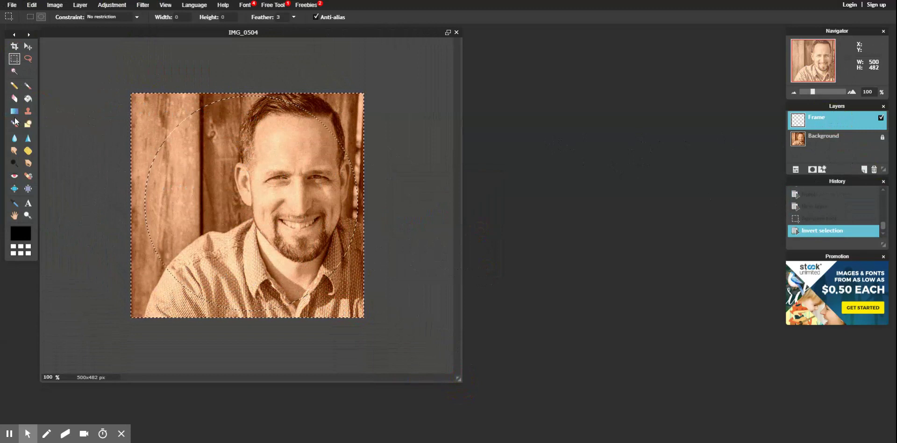
# Fill the area outside the circle black on the Frame layer, then deselect
pyautogui.click(27, 99)
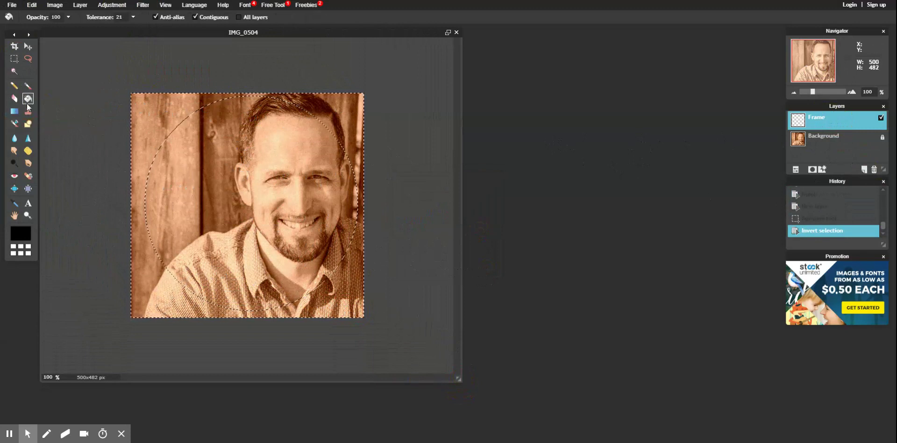
pyautogui.click(137, 104)
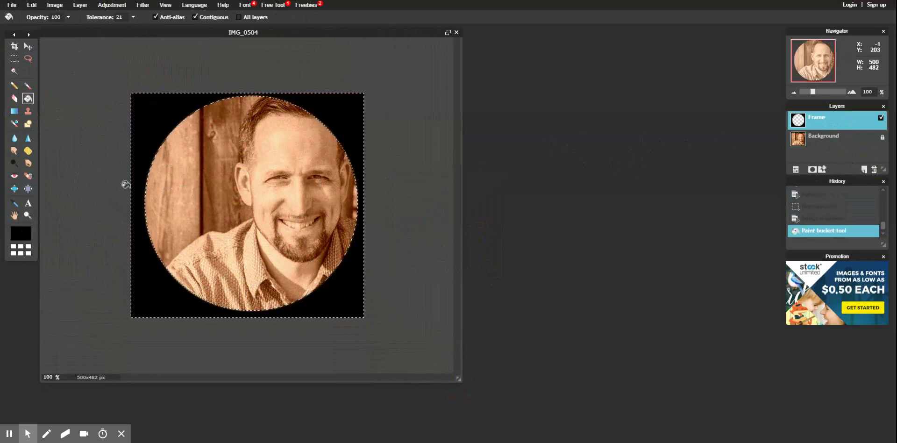
pyautogui.press('alt')
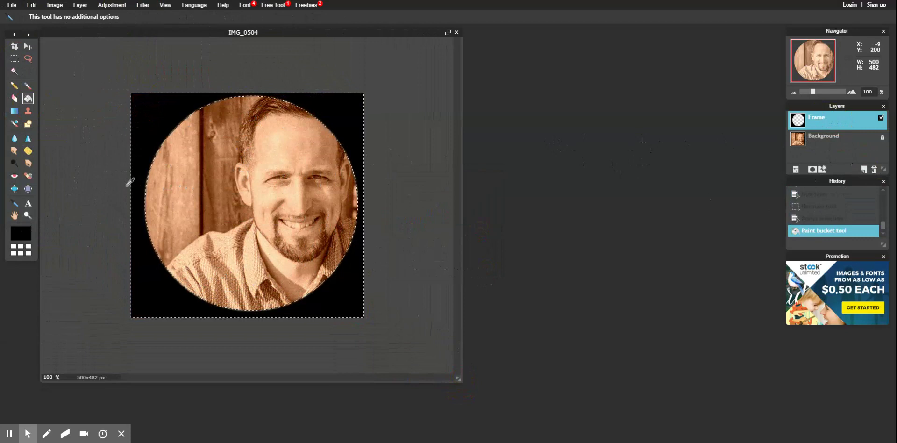
pyautogui.hotkey('ctrl', 'd')
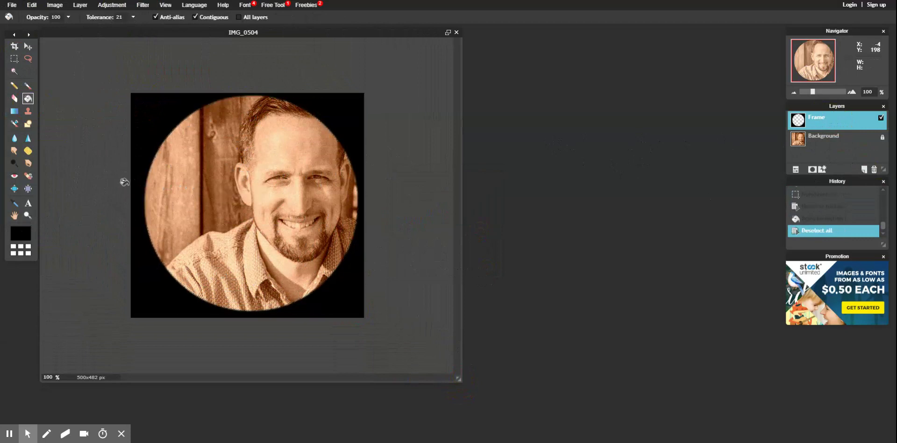
pyautogui.scroll(1, 241, 257)
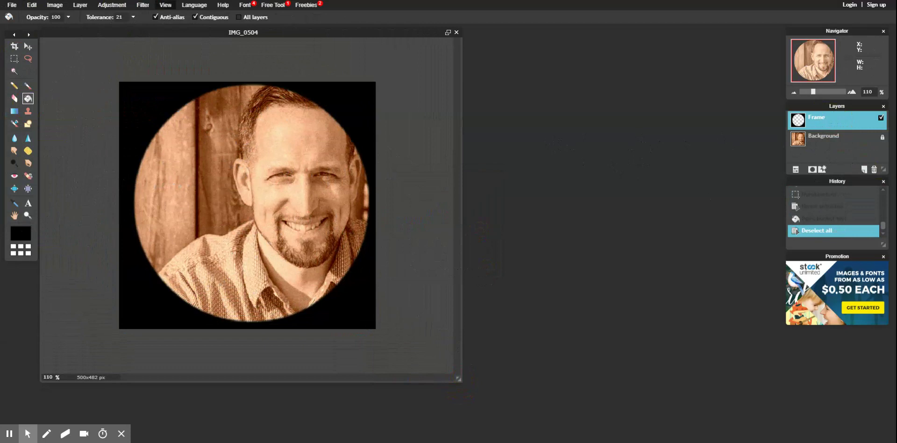
# Apply a Gaussian blur of amount 50 to the black Frame layer
pyautogui.click(143, 6)
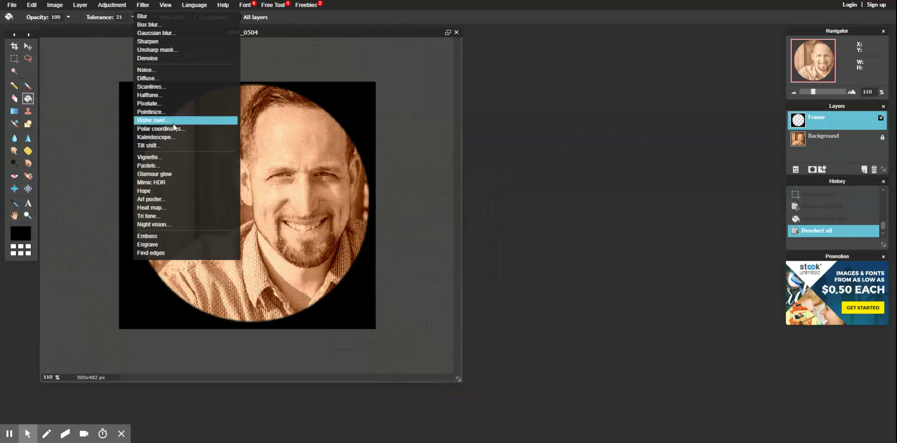
pyautogui.click(172, 38)
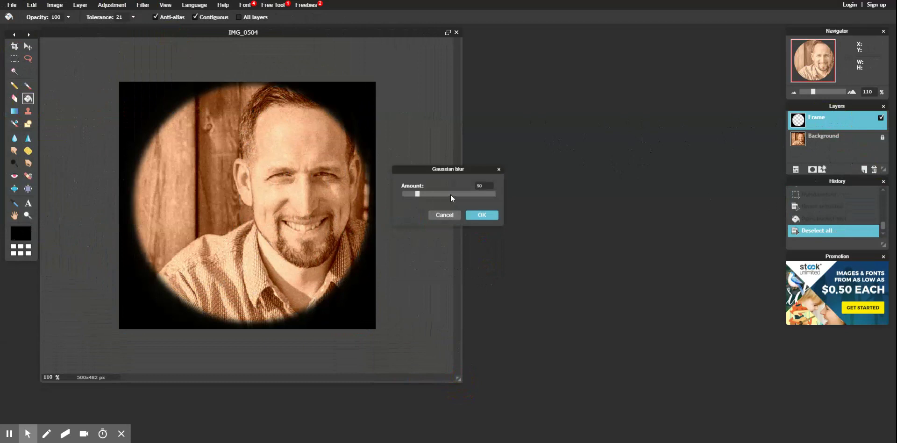
pyautogui.click(481, 216)
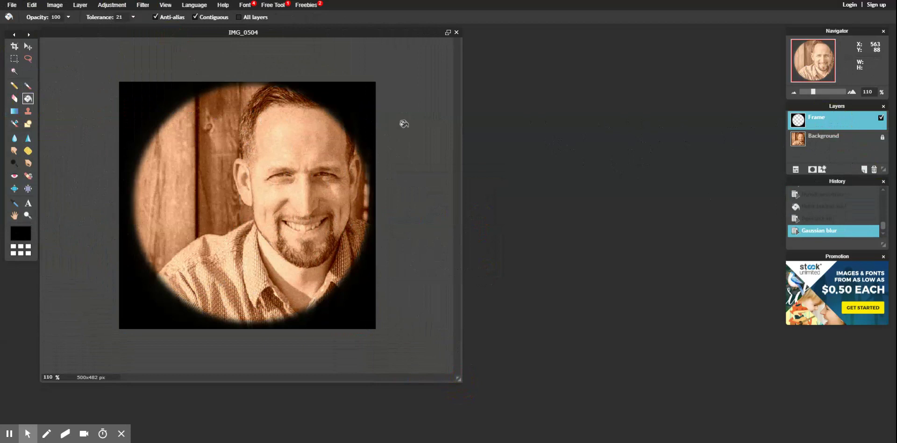
# Crop the image just inside its edges to 476x455 px
pyautogui.click(14, 46)
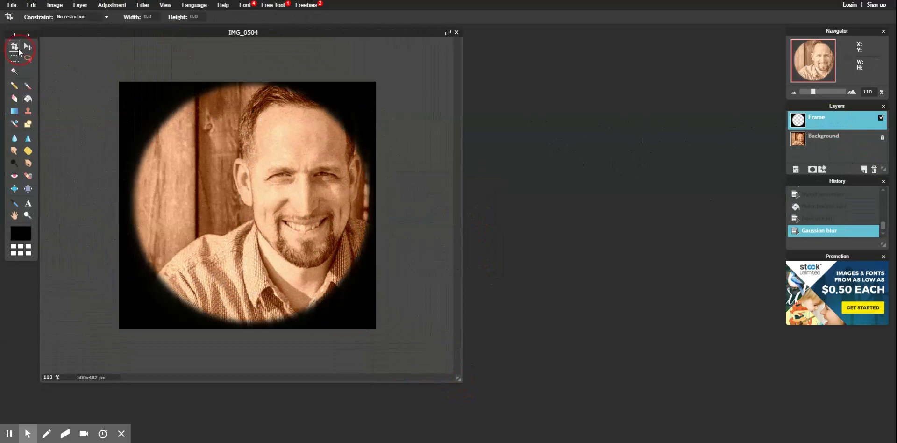
pyautogui.moveTo(128, 87); pyautogui.dragTo(372, 321)
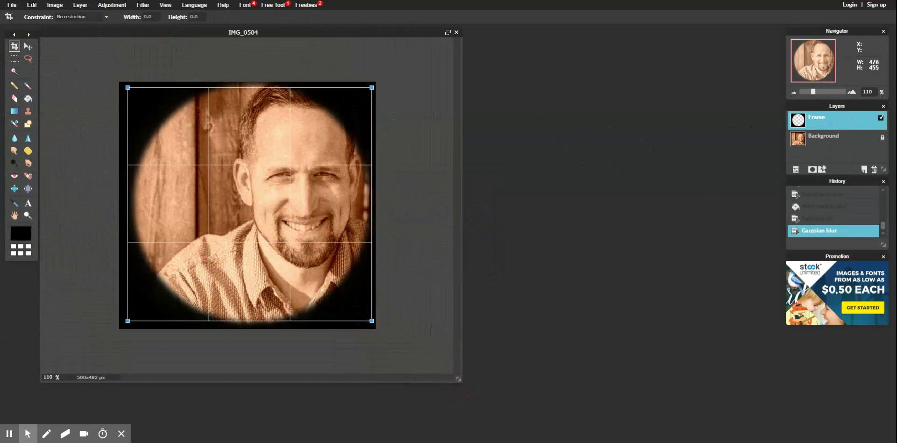
pyautogui.press('Return')
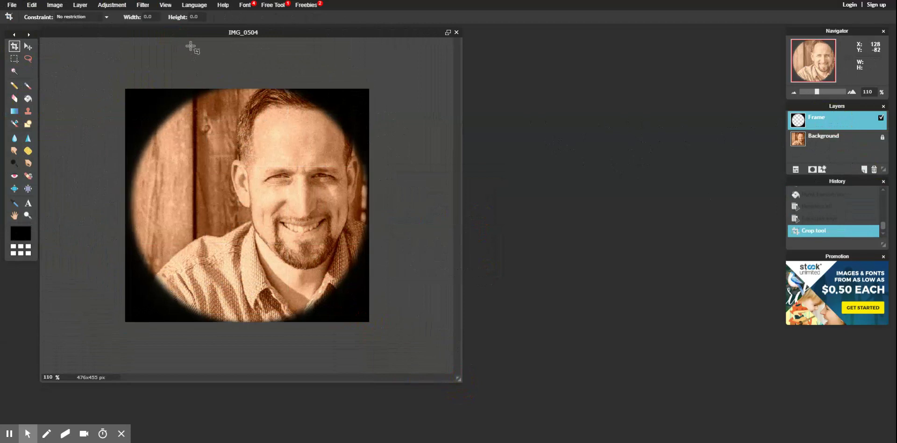
# Save the image as a JPEG named 'aged photo' at quality 100
pyautogui.click(10, 5)
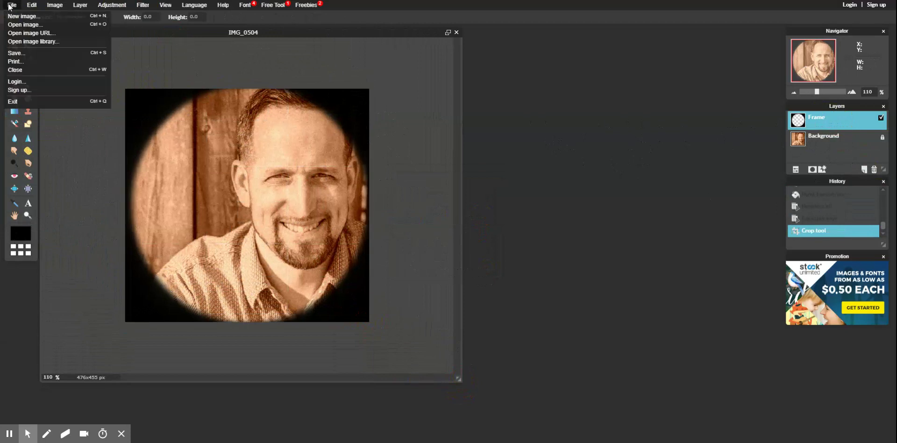
pyautogui.click(22, 53)
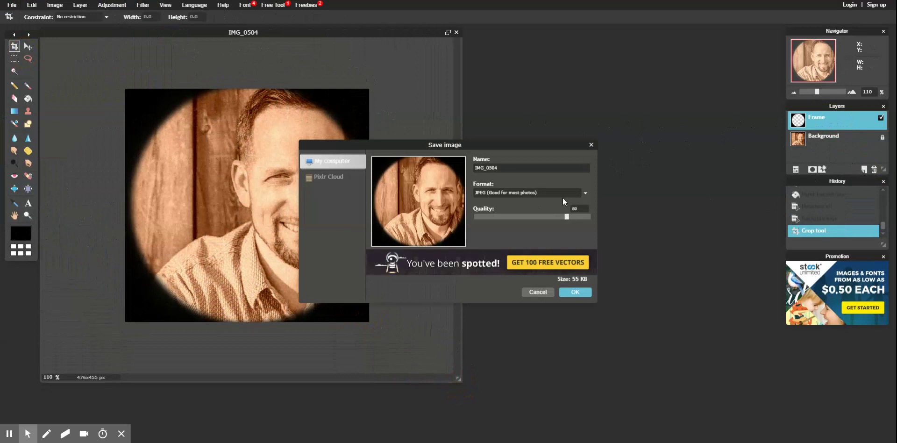
pyautogui.click(501, 169)
pyautogui.write('aged photo')
pyautogui.moveTo(568, 216); pyautogui.dragTo(610, 215)
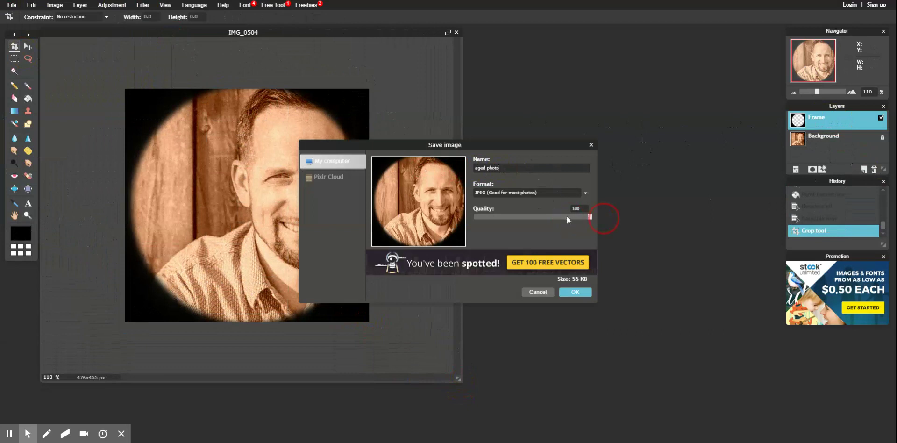
pyautogui.click(577, 293)
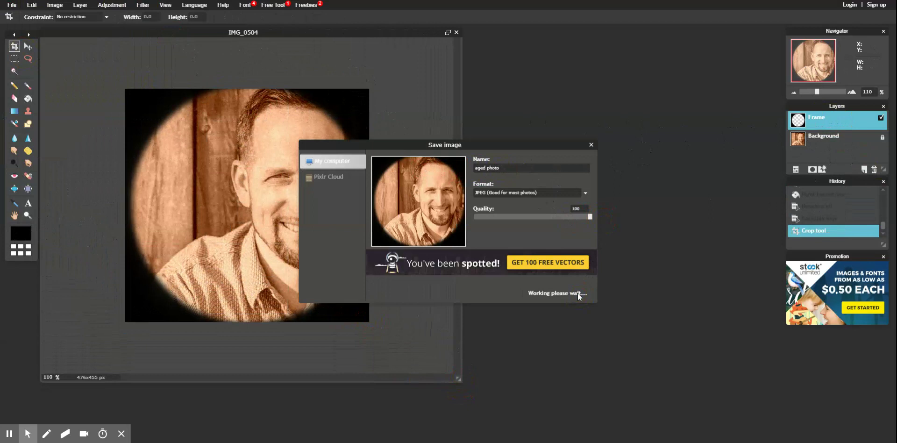